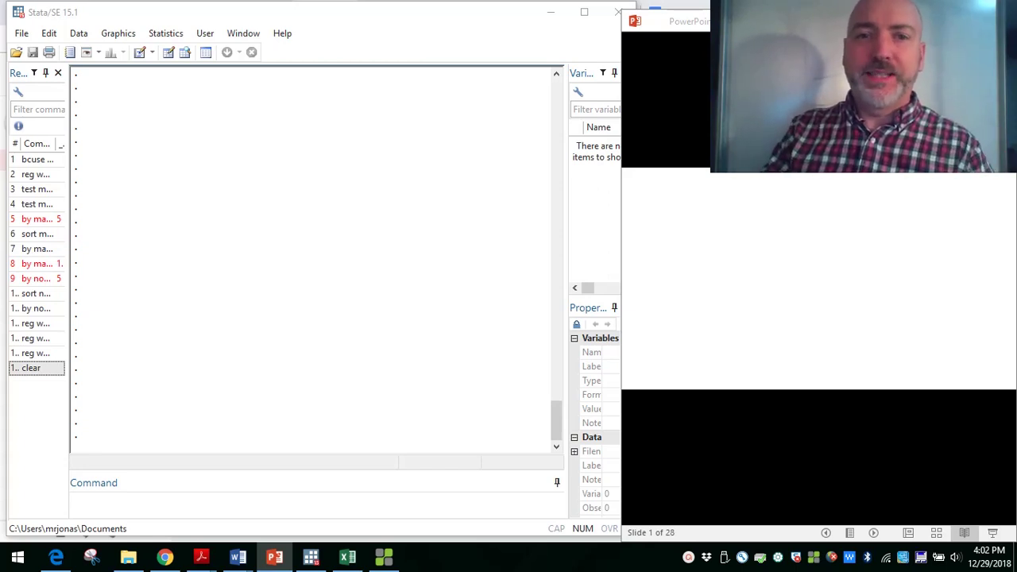
Step: Load the wage1 dataset with the command 'bcuse wage1'
click(197, 510)
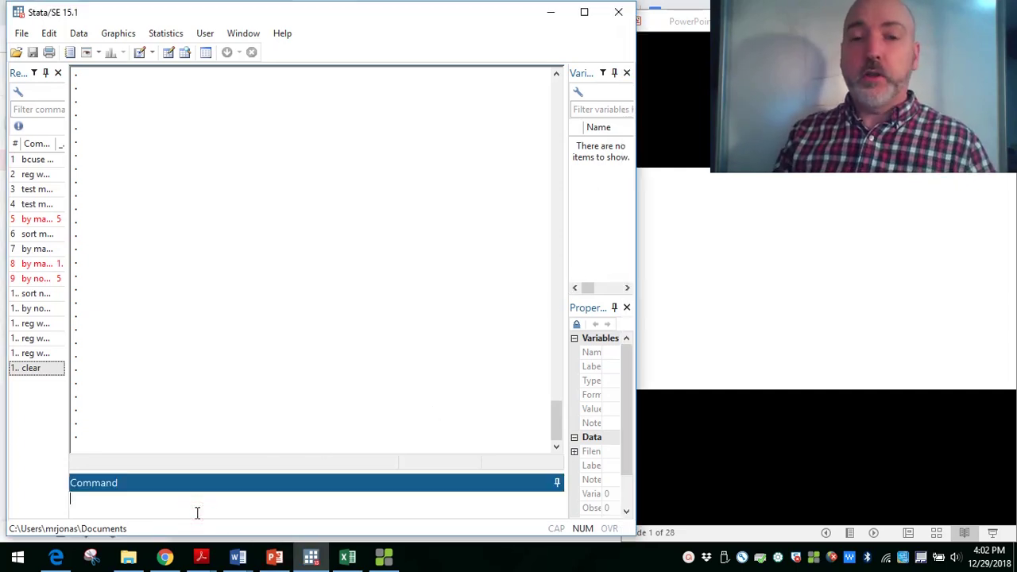
text(bcuse)
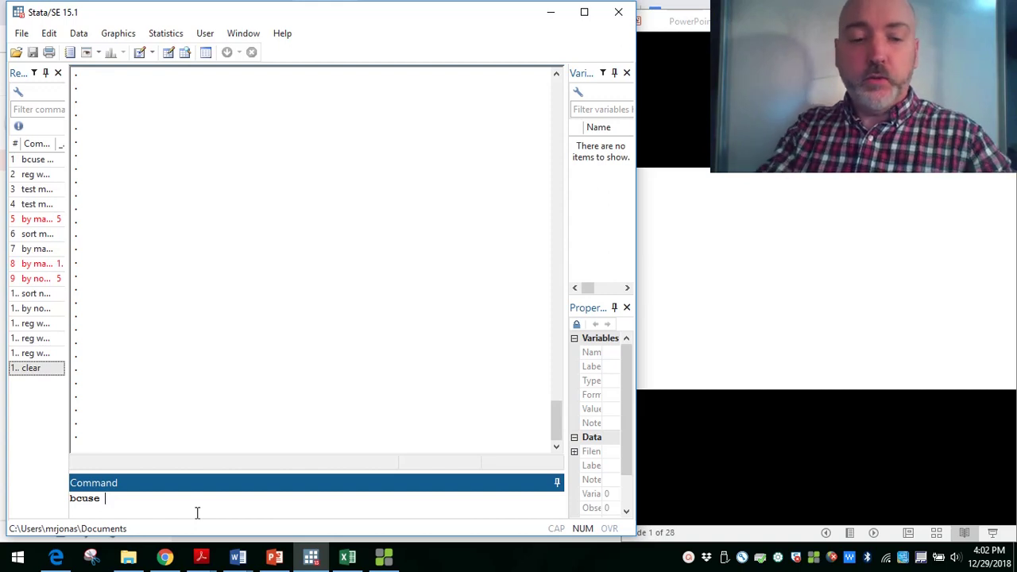
text(wage1)
key(Return)
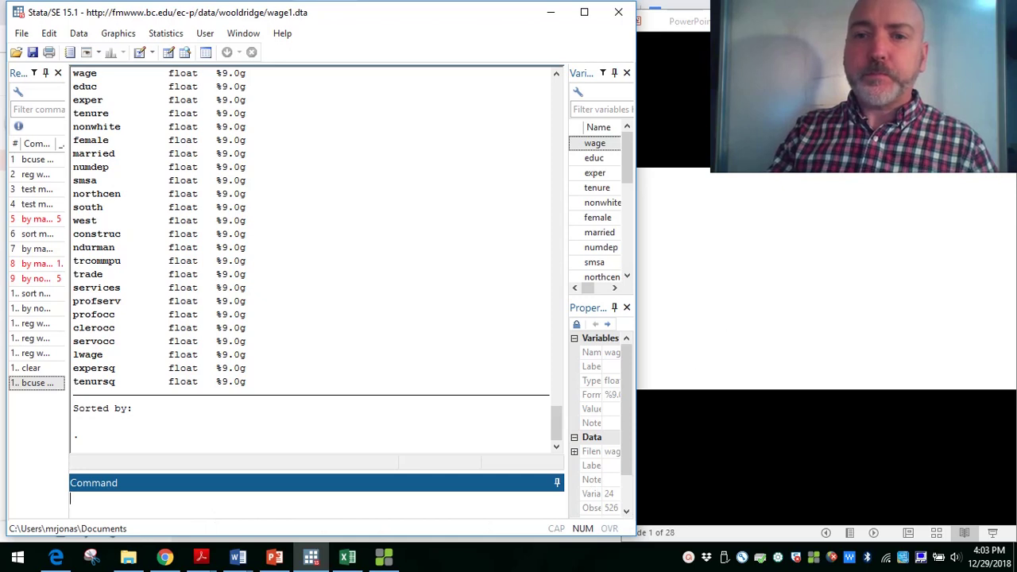
Step: Go to slide 2, 'F-statistic Calculation', and show the Unrestricted Model wage equation
key(alt+Tab)
key(Right)
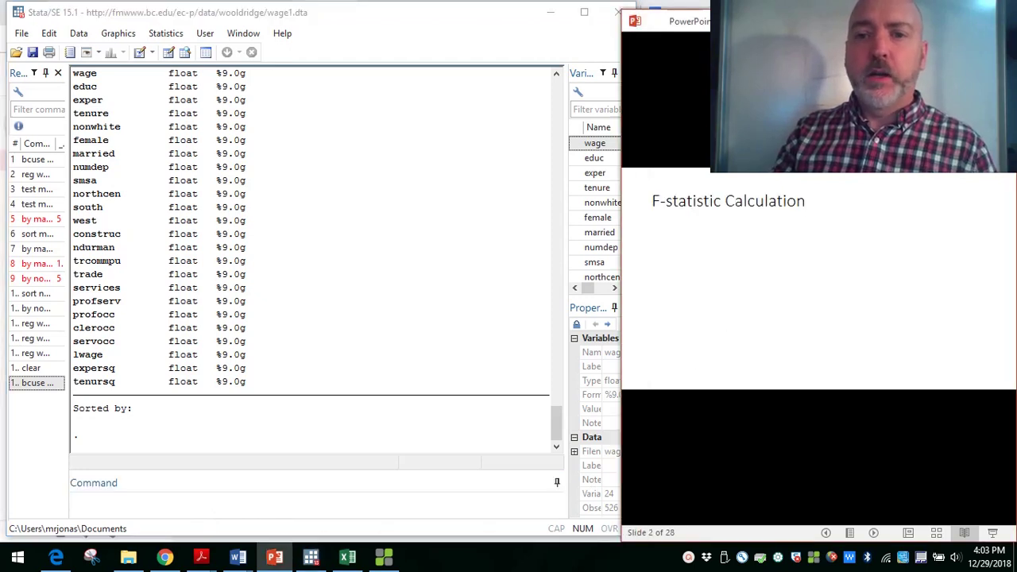
key(Right)
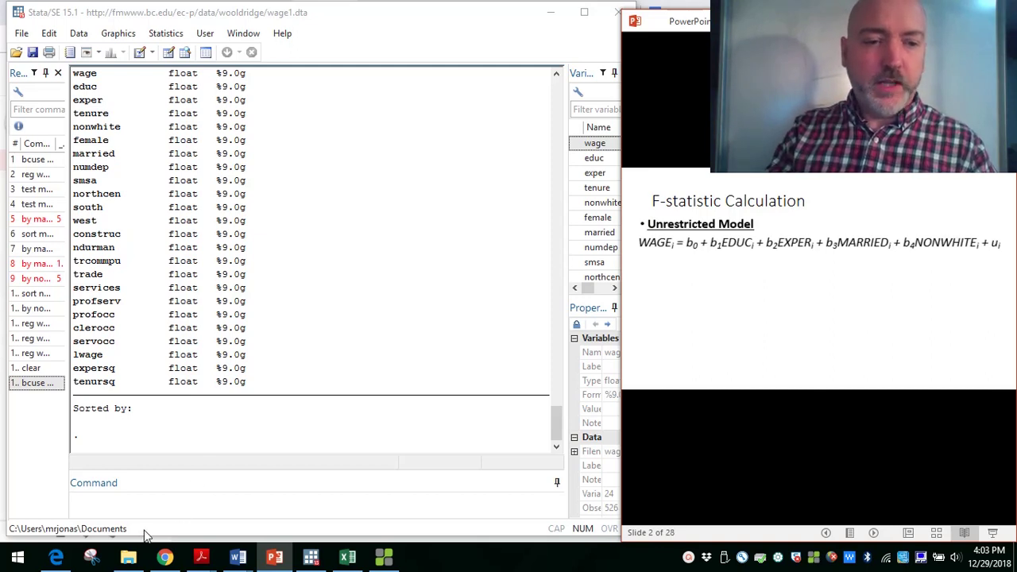
Step: Run the unrestricted regression 'reg wage educ exper married nonwhite'
click(132, 500)
text(reg wage )
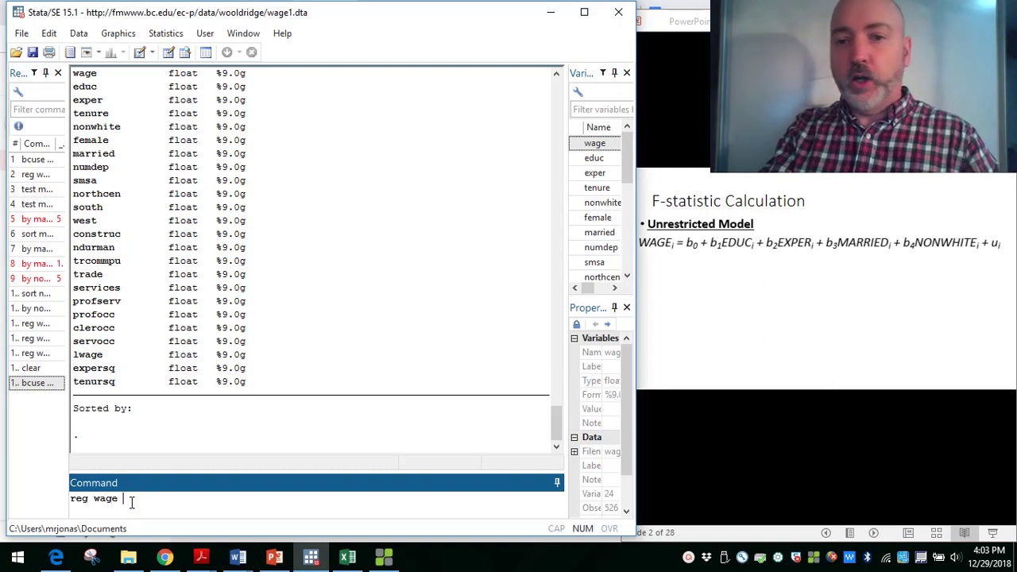
text(exuc ex)
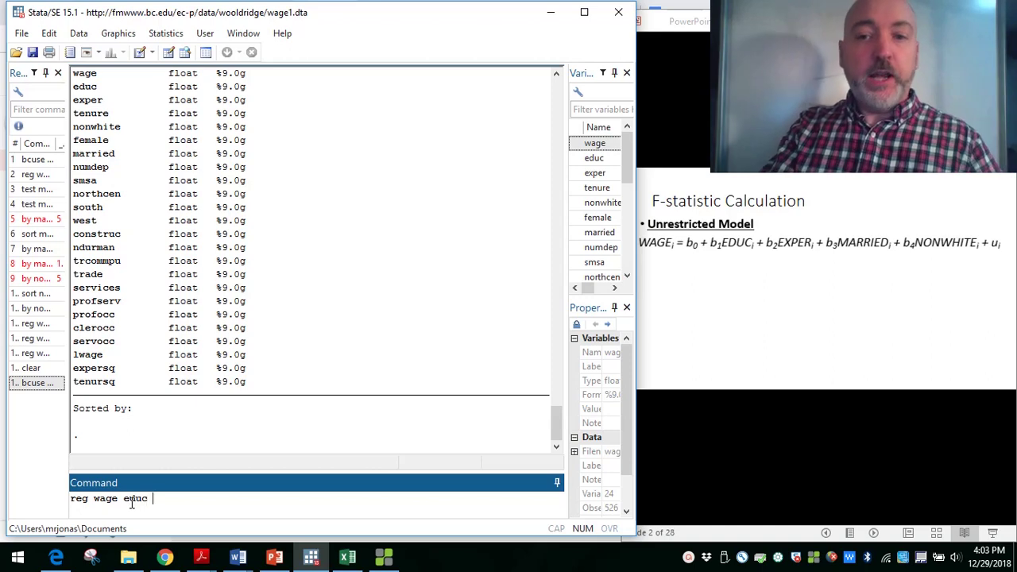
text(per)
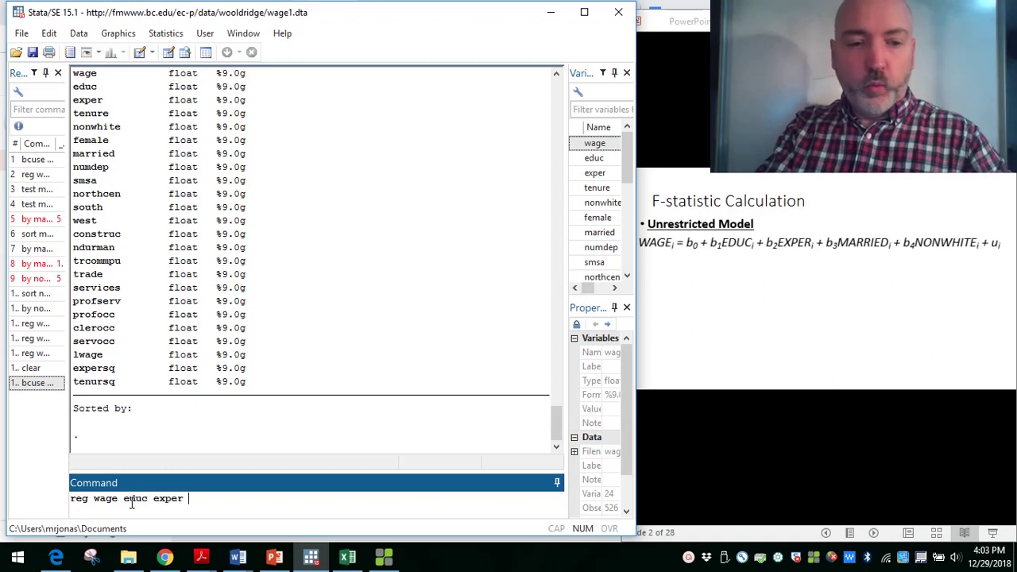
text( married n)
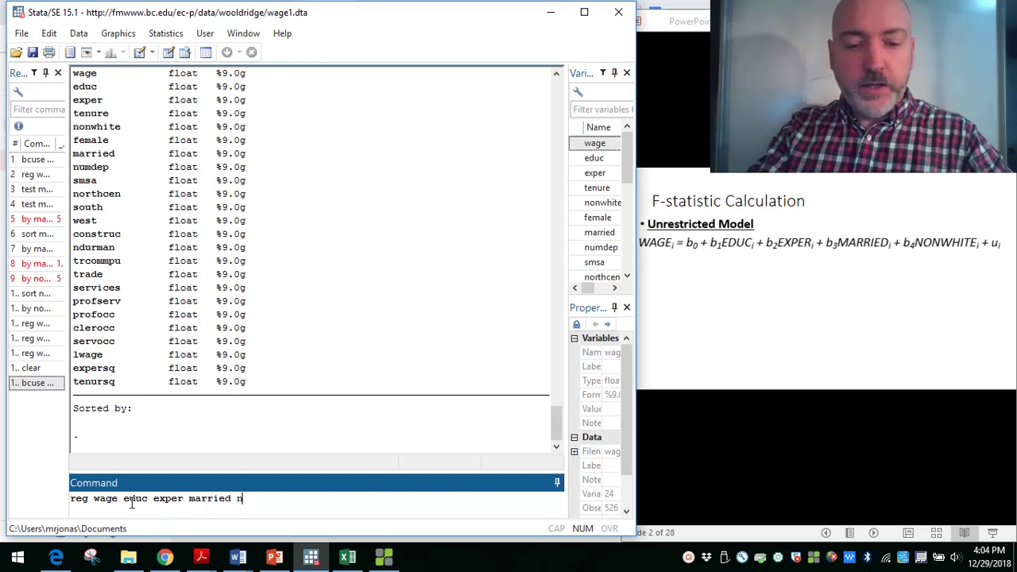
text(onwhite)
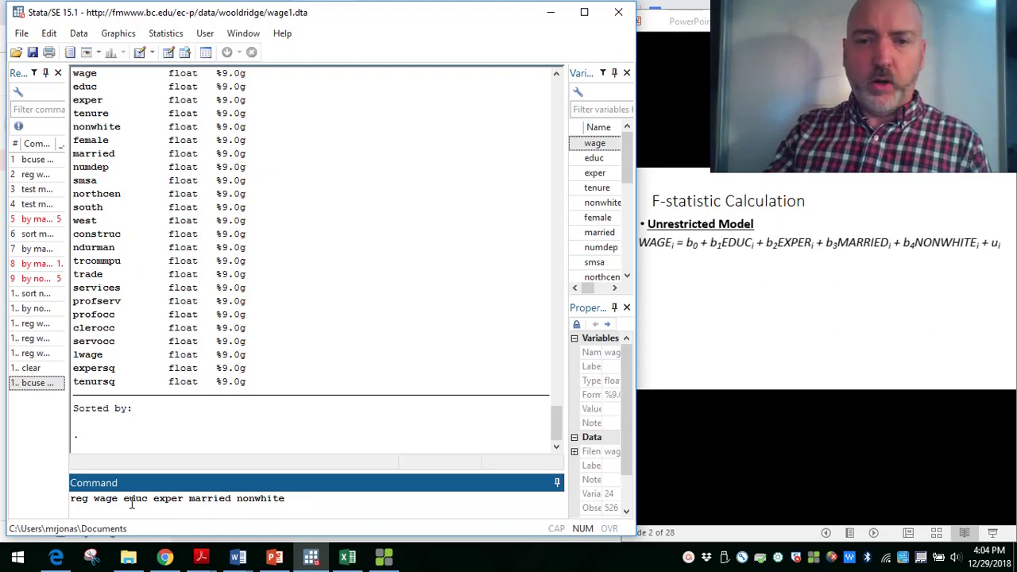
key(Return)
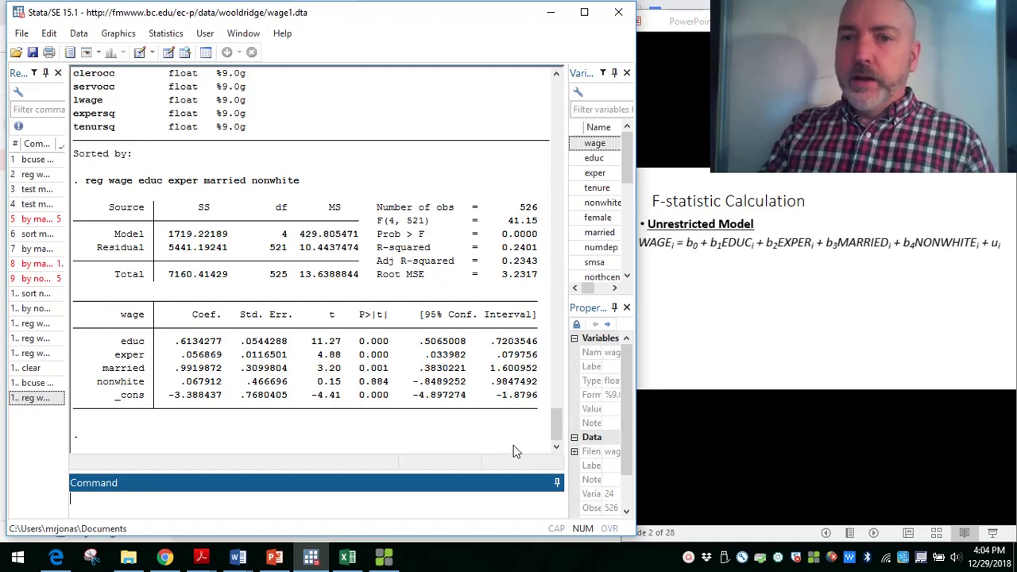
Step: Show the null hypothesis H0: b3 = b4 = 0 and the restricted model WAGE on EDUC, EXPER
key(alt+Tab)
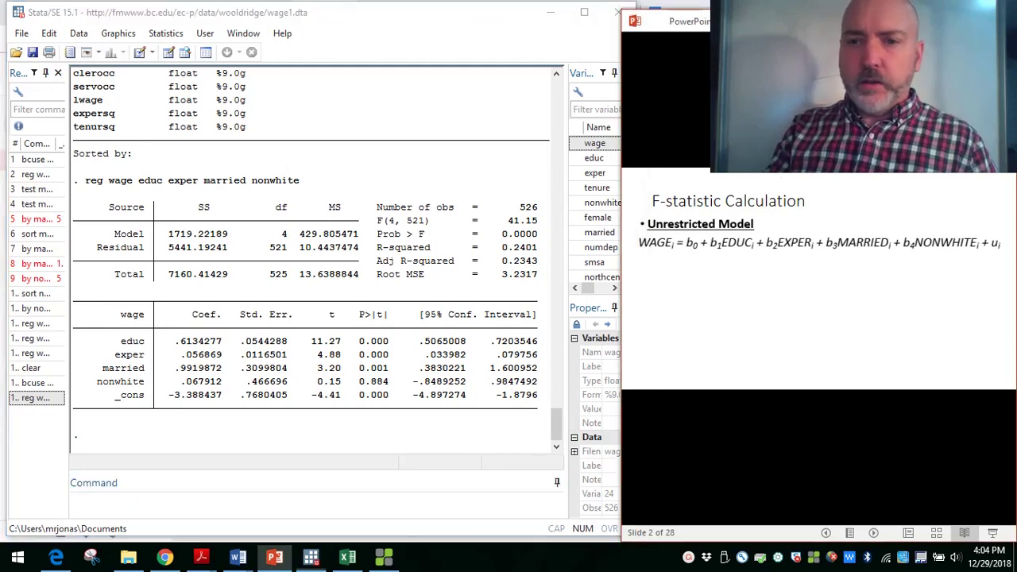
key(Right)
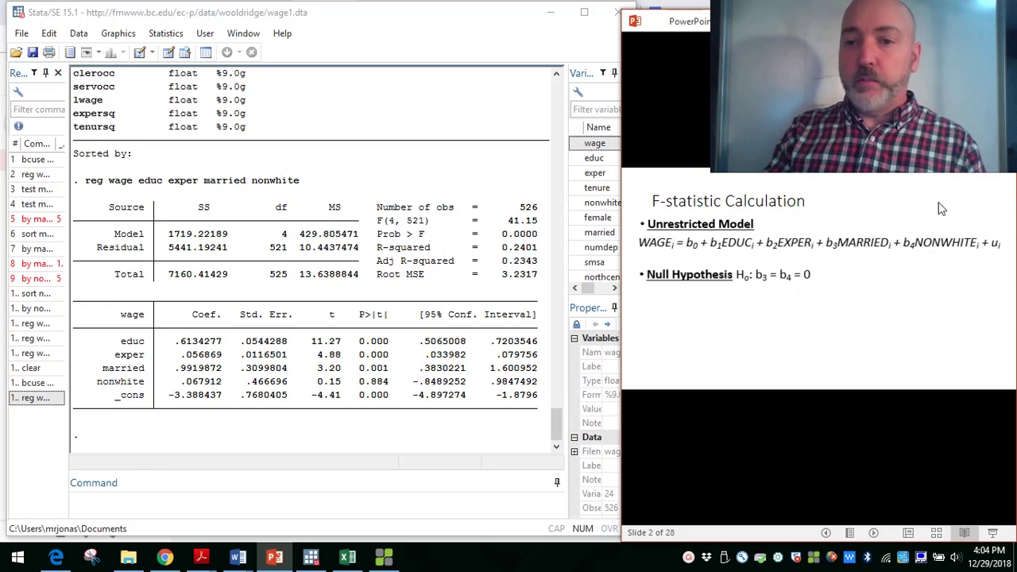
key(Right)
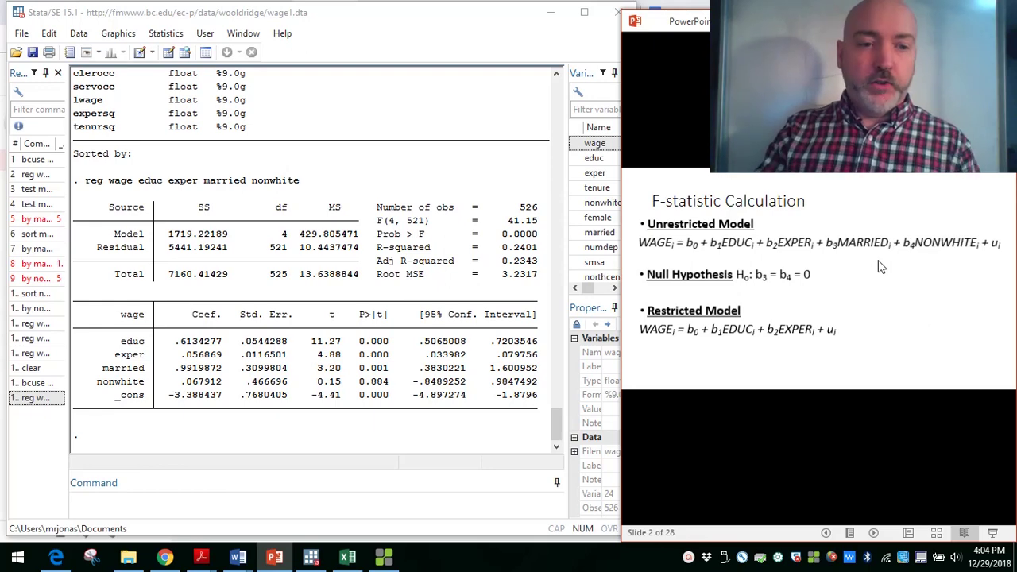
Step: Rerun the recalled regression without married and nonwhite as 'reg wage educ exper'
click(160, 505)
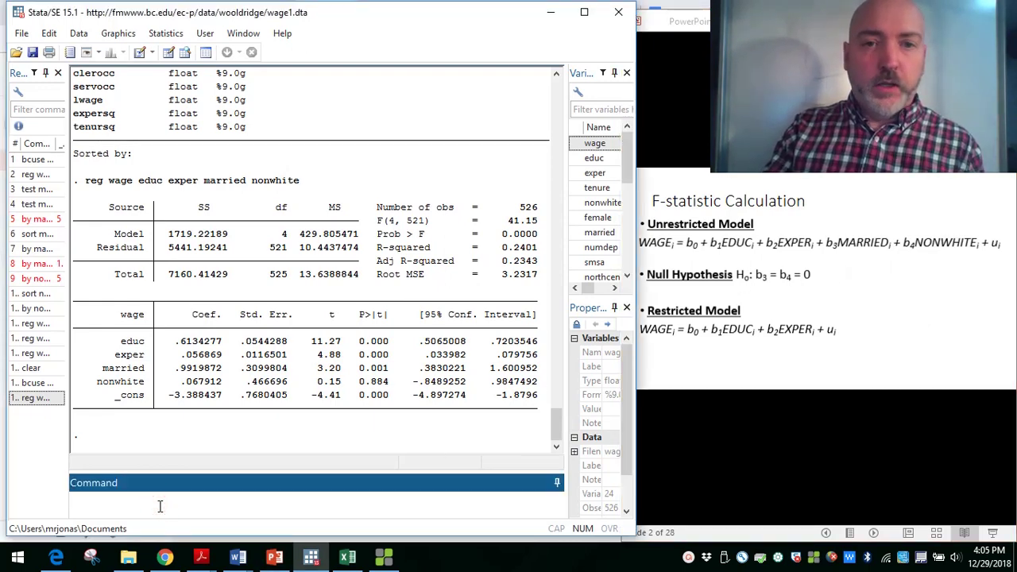
key(Page_Up)
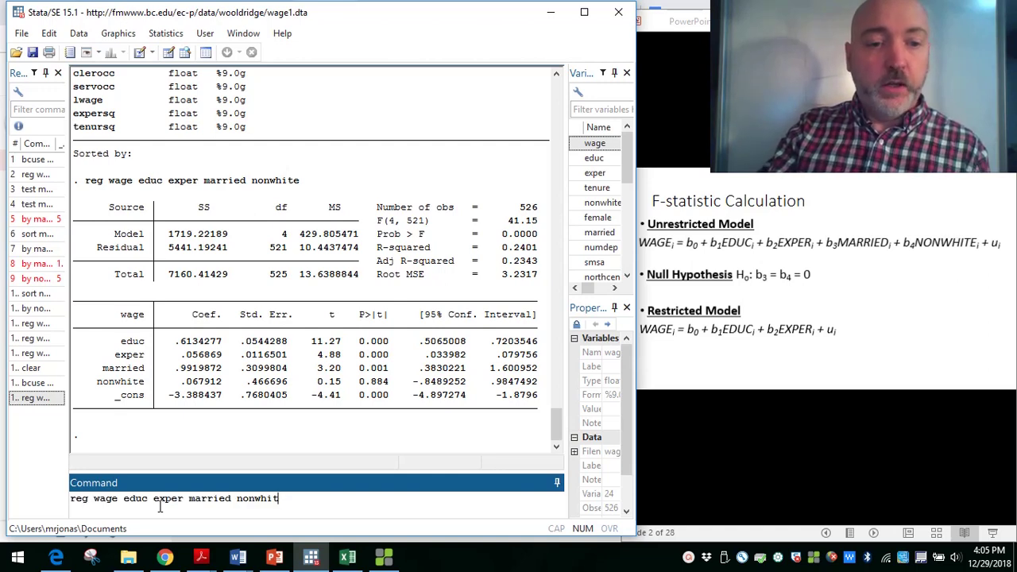
key(BackSpace)
key(BackSpace)
key(BackSpace)
key(BackSpace)
key(BackSpace)
key(BackSpace)
key(BackSpace)
key(BackSpace)
key(BackSpace)
key(BackSpace)
key(BackSpace)
key(BackSpace)
key(BackSpace)
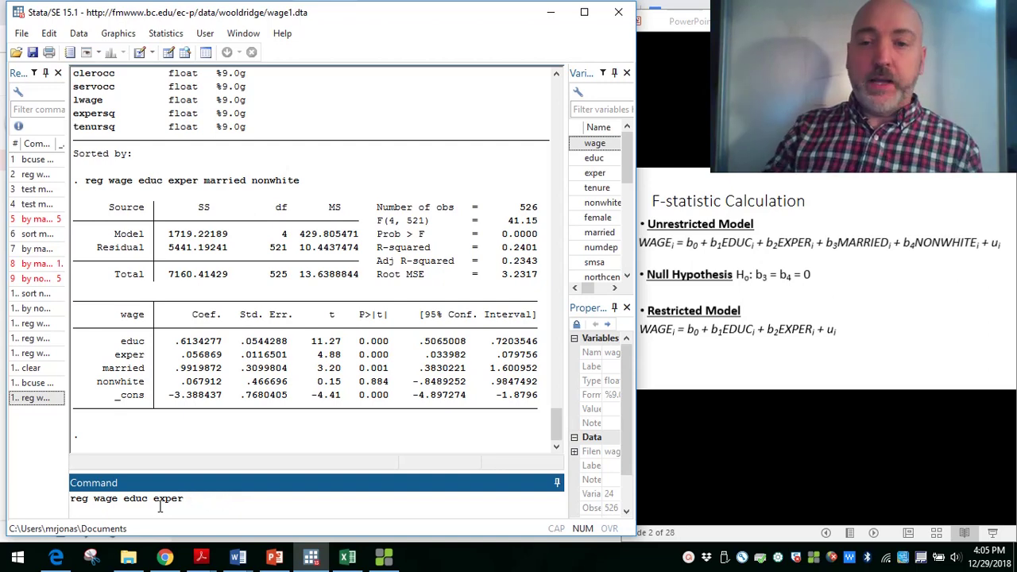
key(Return)
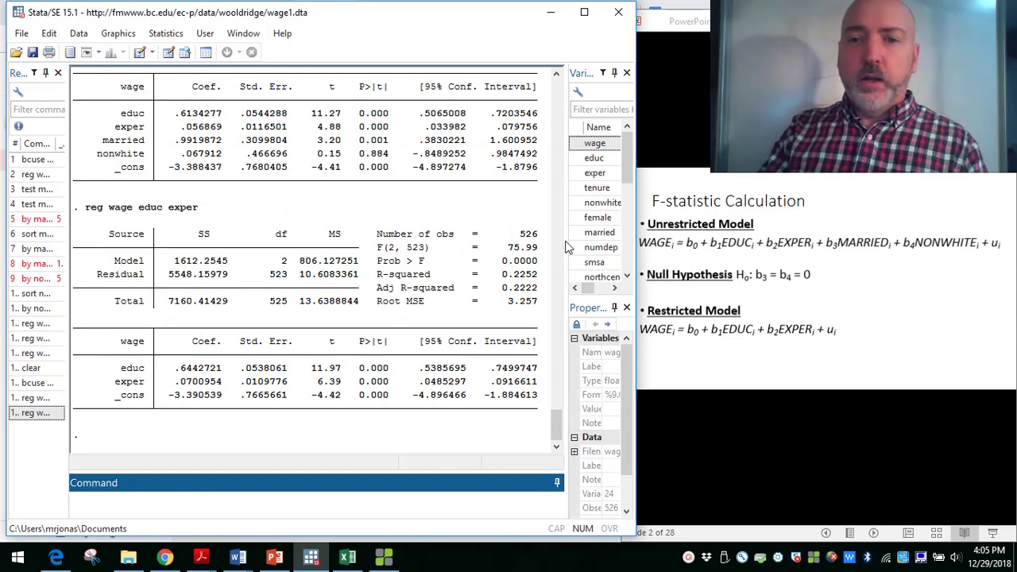
Step: Advance to slide 3 showing the F-statistic formula from restricted and unrestricted SSR
key(alt+Tab)
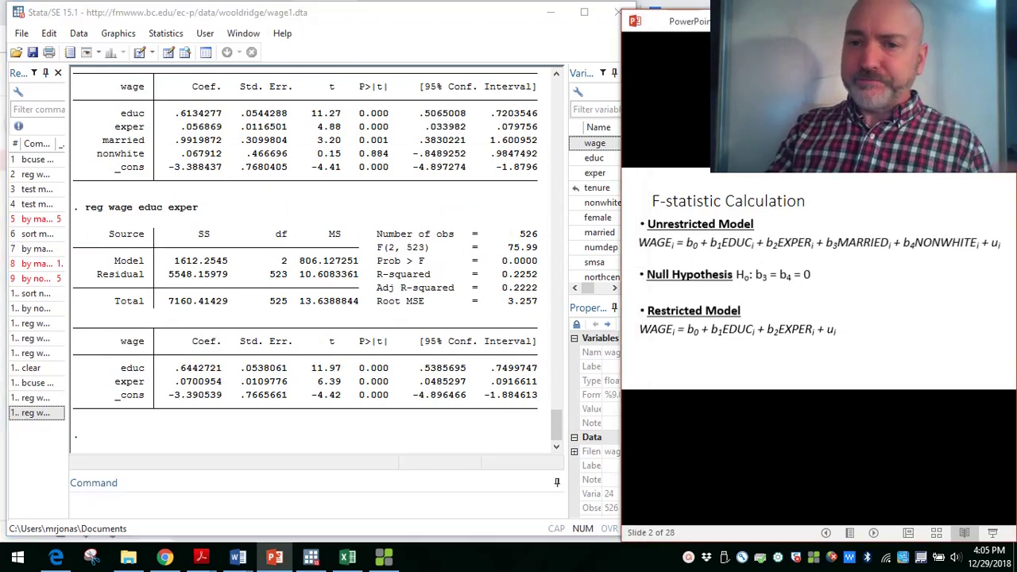
key(Right)
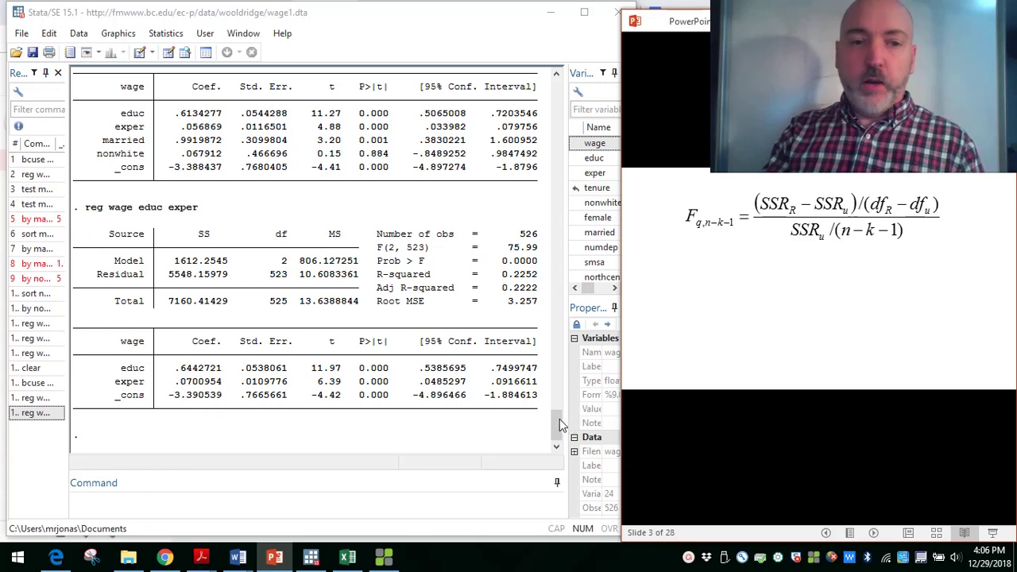
Step: Highlight the residual SS values 5441.19241 and 5548.15979 in Stata, then return to the slide
drag(559, 419, 559, 413)
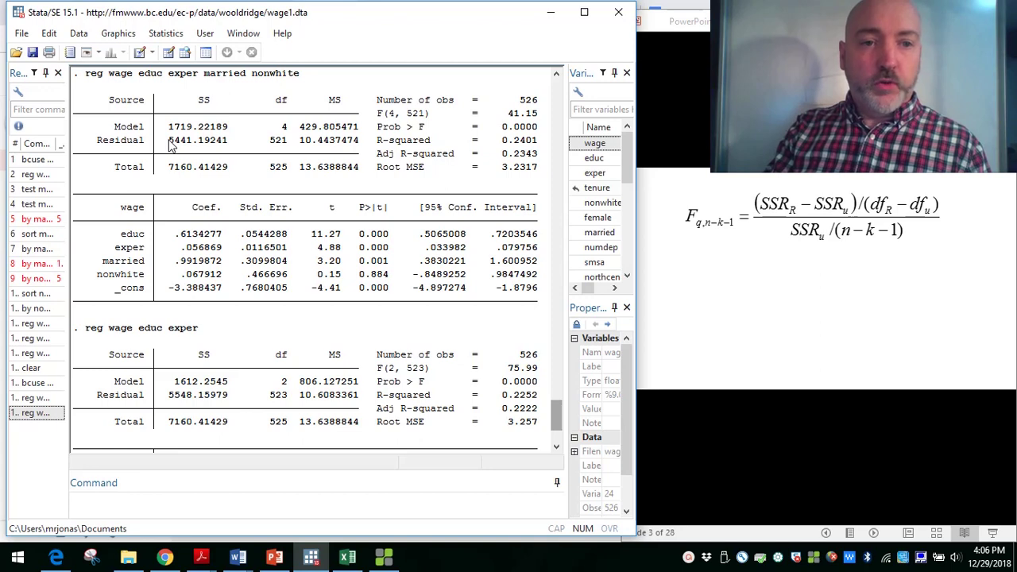
drag(169, 141, 230, 142)
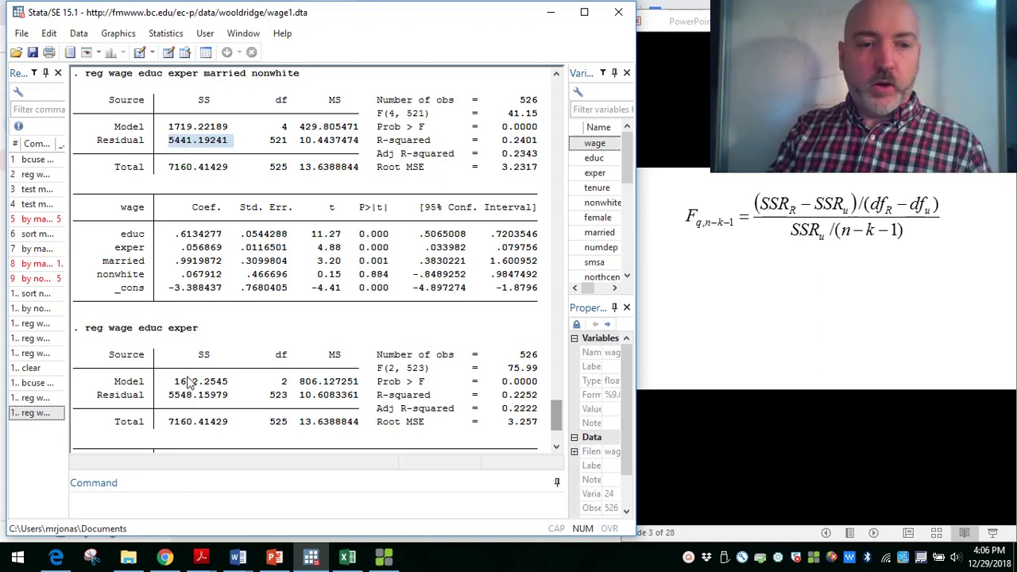
drag(168, 401, 229, 403)
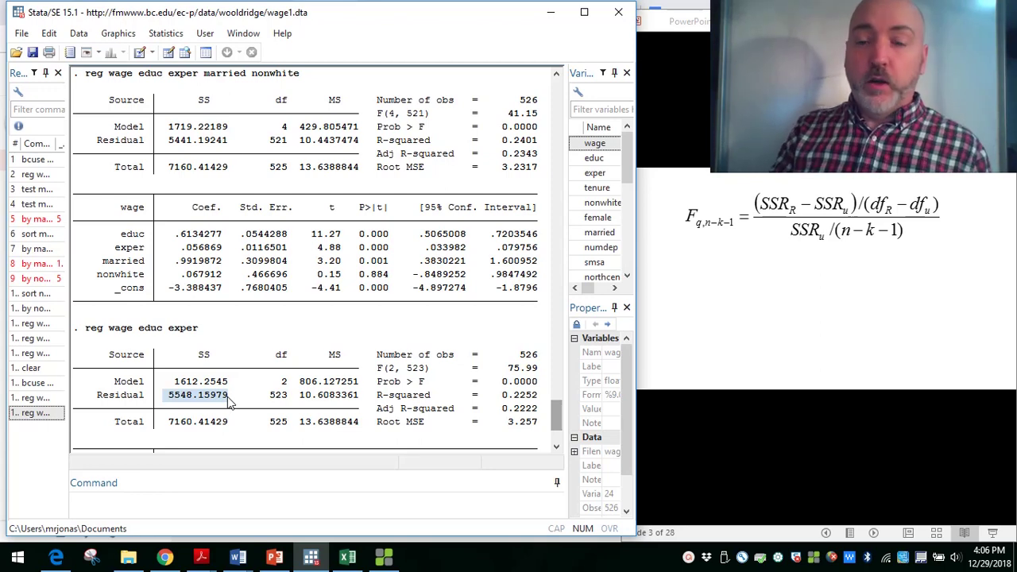
click(717, 268)
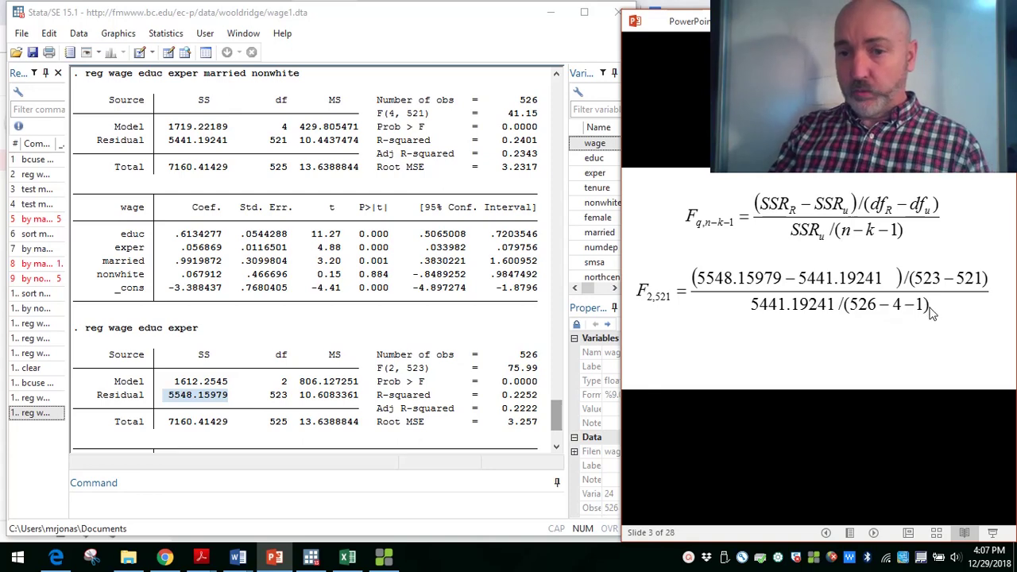
Step: Reveal F = 53.48 / 10.44 = 5.12, then advance to slide 4, 'Critical Value and Conclusion'
click(817, 336)
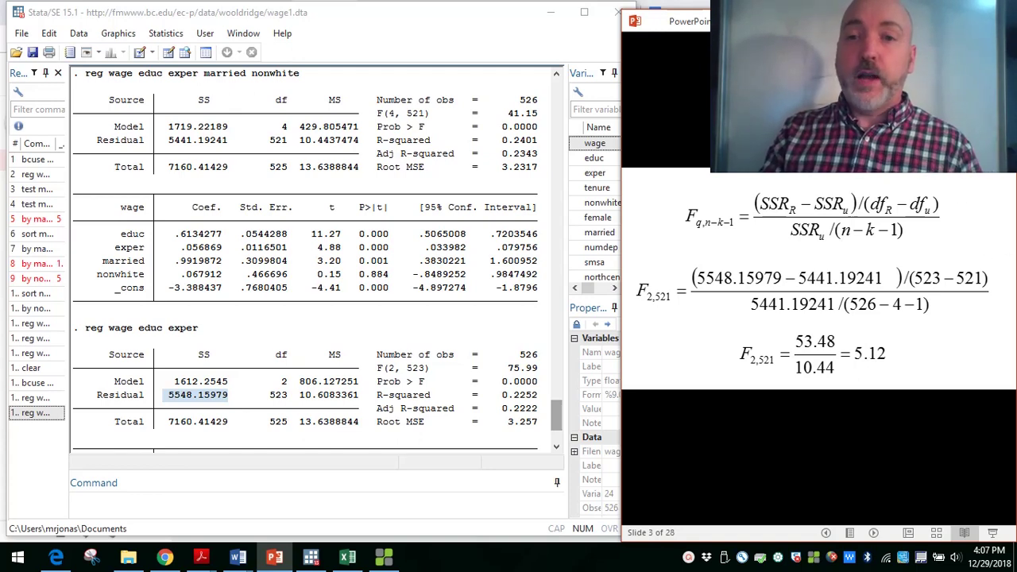
key(Right)
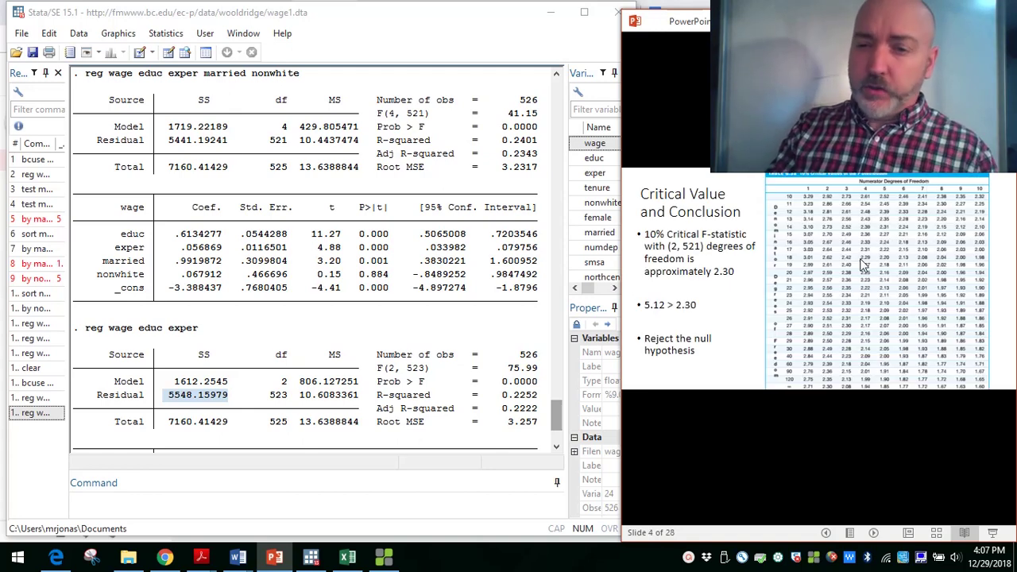
Step: Circle the 2.30 critical value in the F-table, then return to Stata's Command box
click(868, 360)
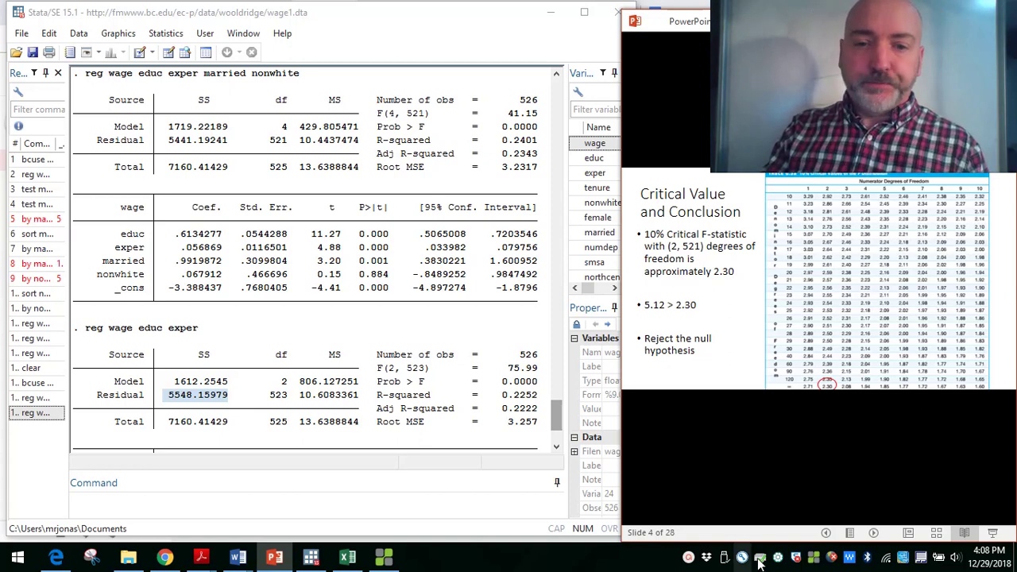
drag(557, 419, 557, 433)
click(122, 509)
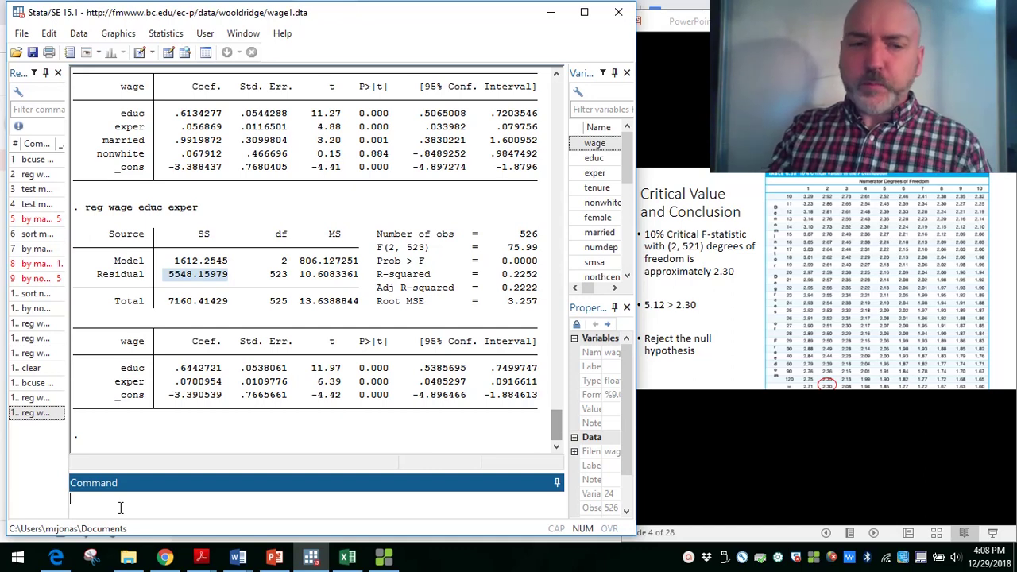
Step: Rerun the full regression and 'test married=nonwhite=0', giving F(2, 521) = 5.12, p = 0.0063
key(Page_Up)
key(Page_Up)
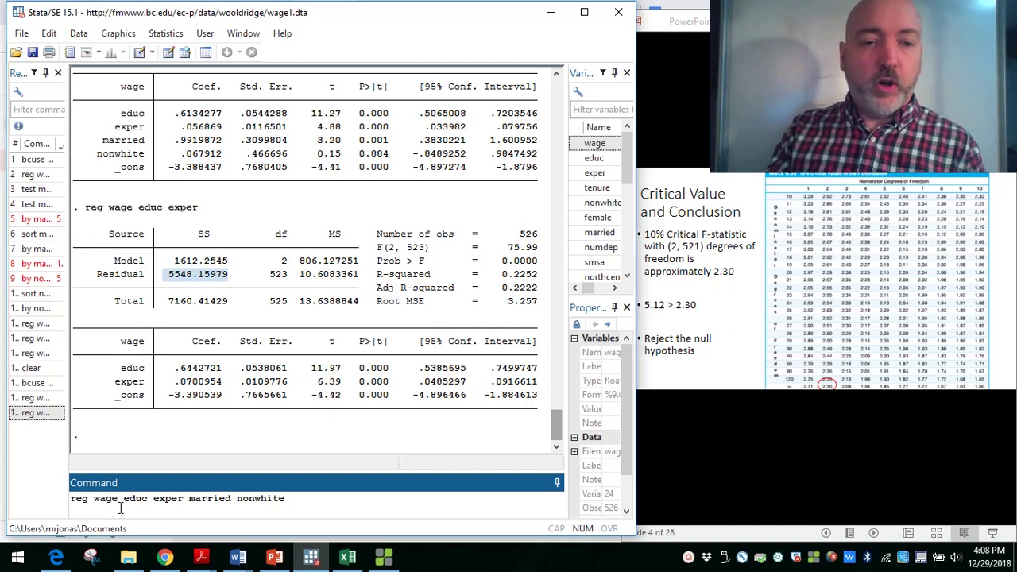
key(Return)
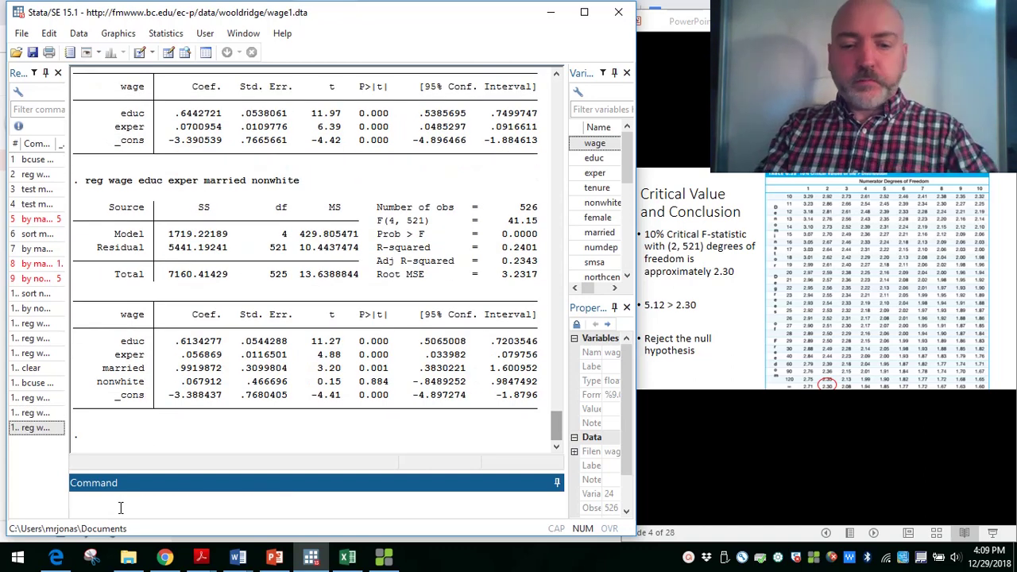
text(test)
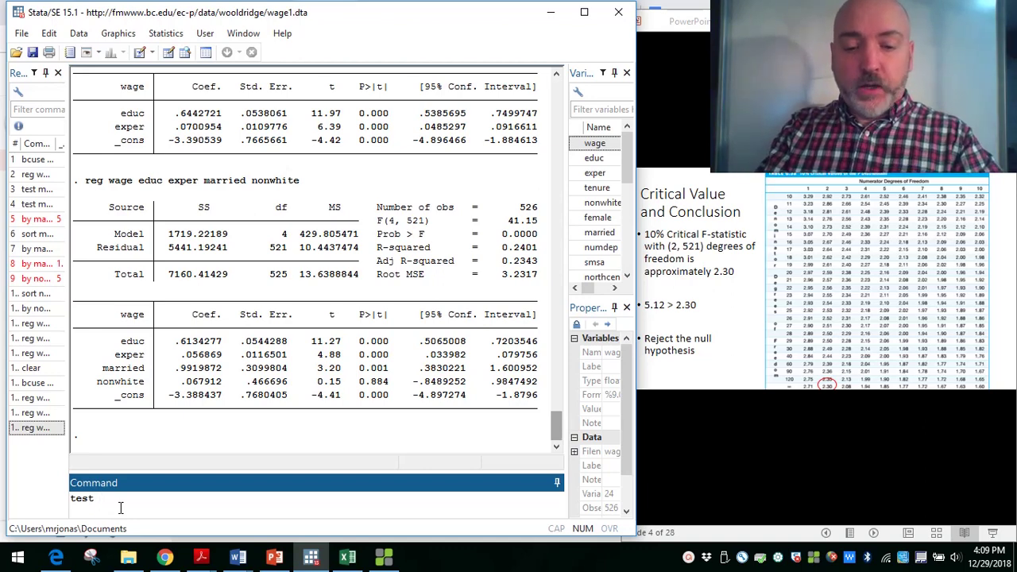
text(married)
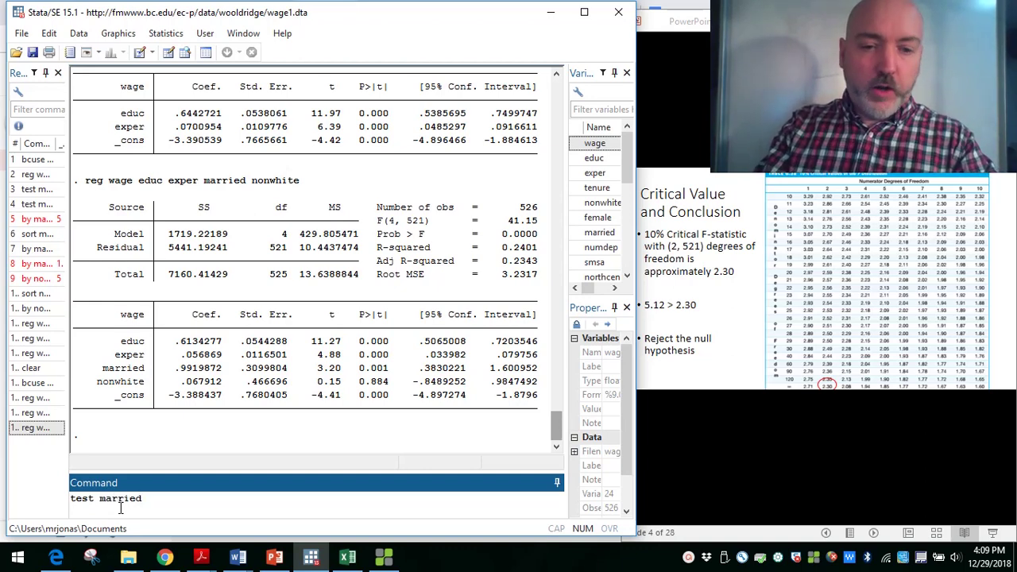
text(=)
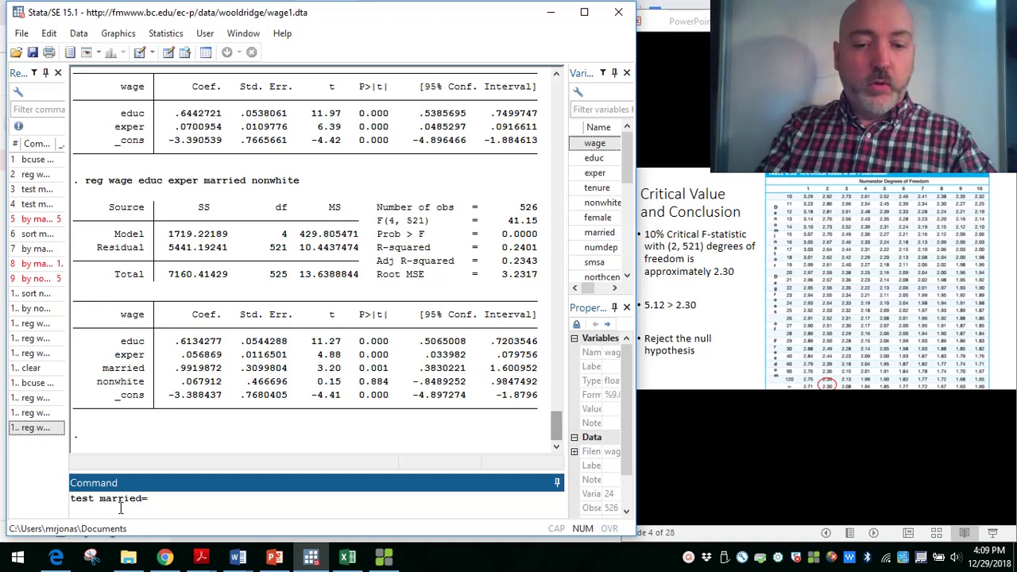
text(nonwhite)
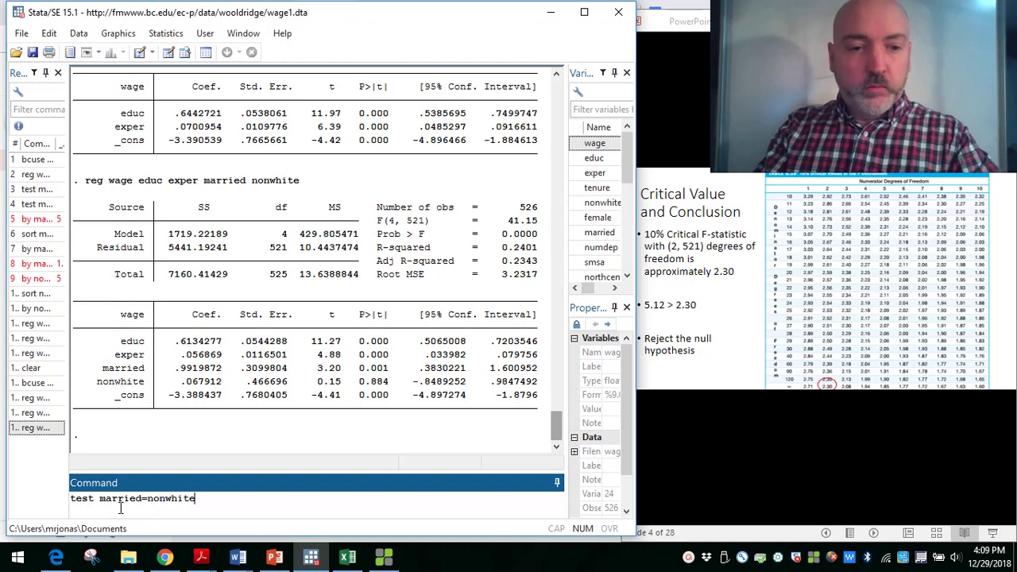
text(=0)
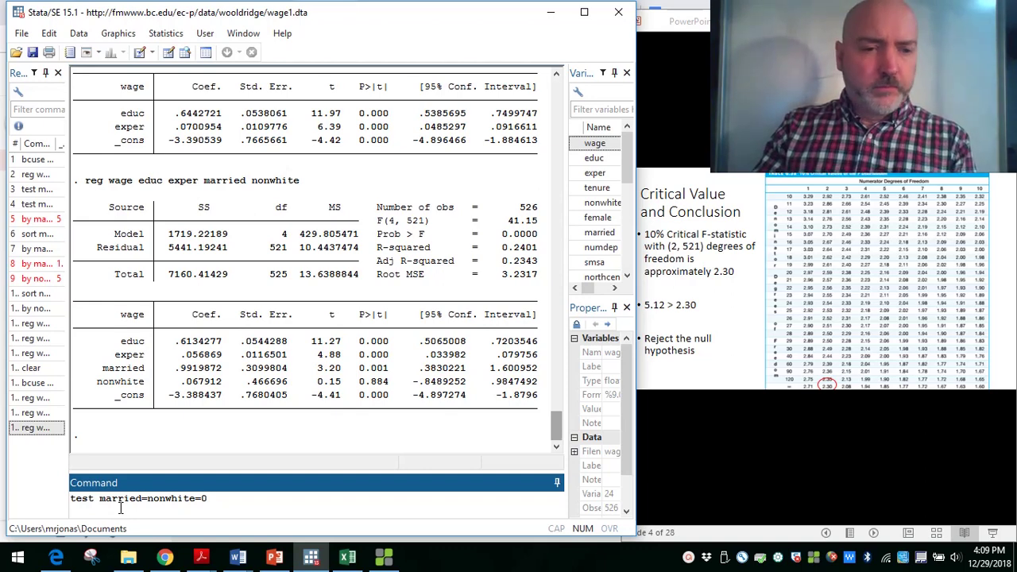
key(Return)
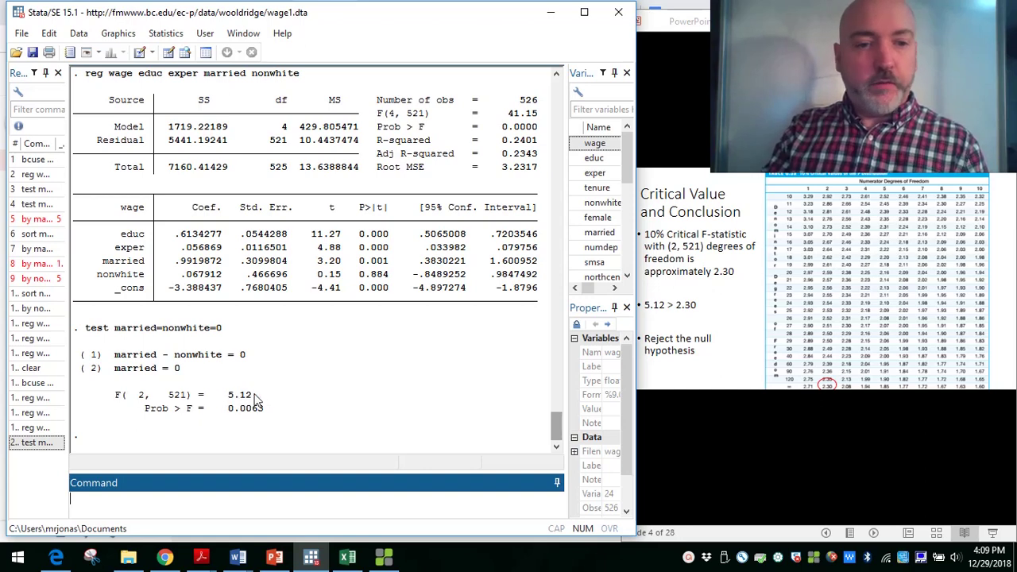
Step: Highlight the joint test's p-value of 0.0063 next to Prob > F in the results
drag(226, 410, 268, 413)
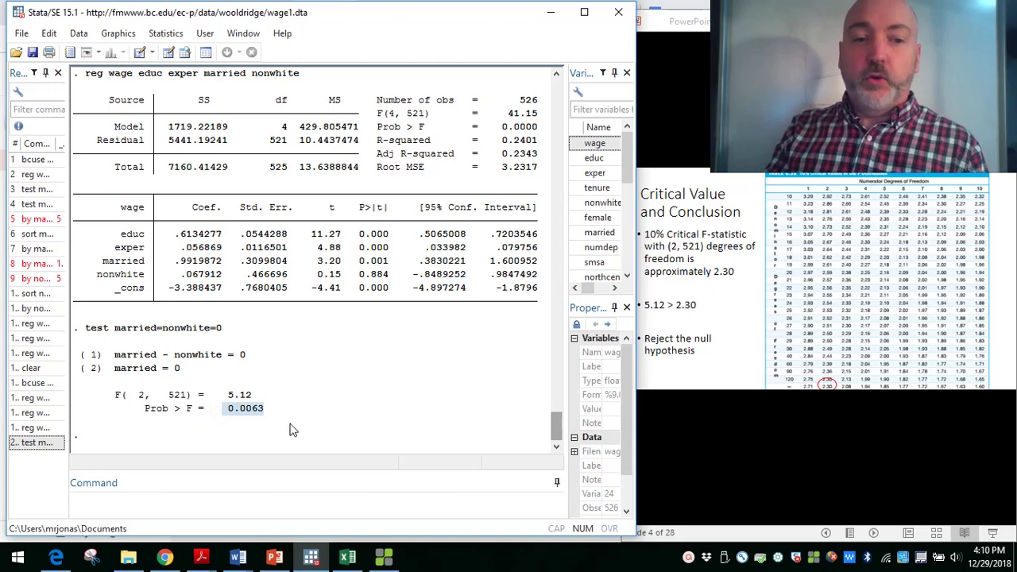
click(194, 508)
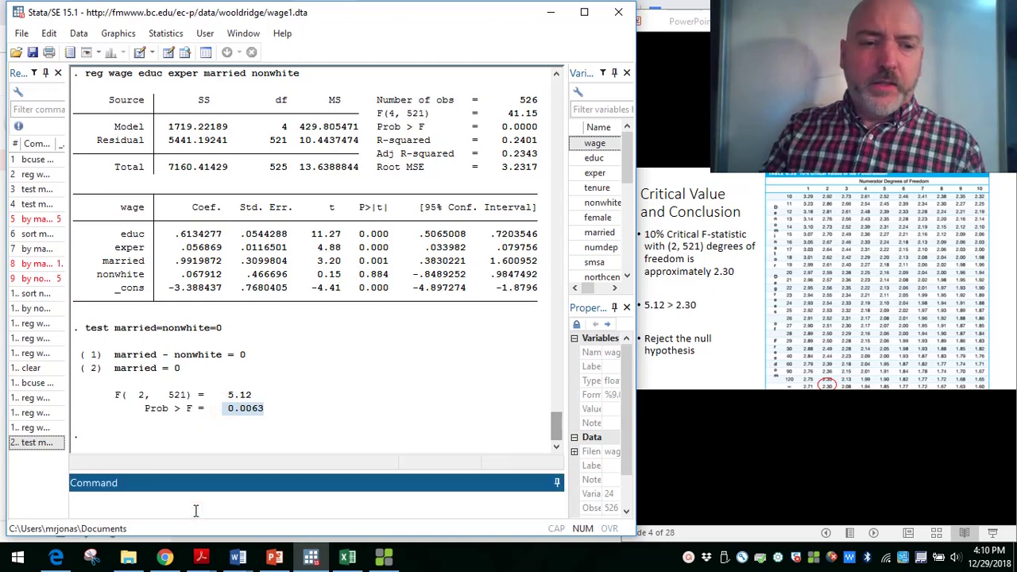
Step: Recall the test command, edit it to 'test married nonwhite', and run it, giving F = 5.12, p = 0.0063
key(Page_Up)
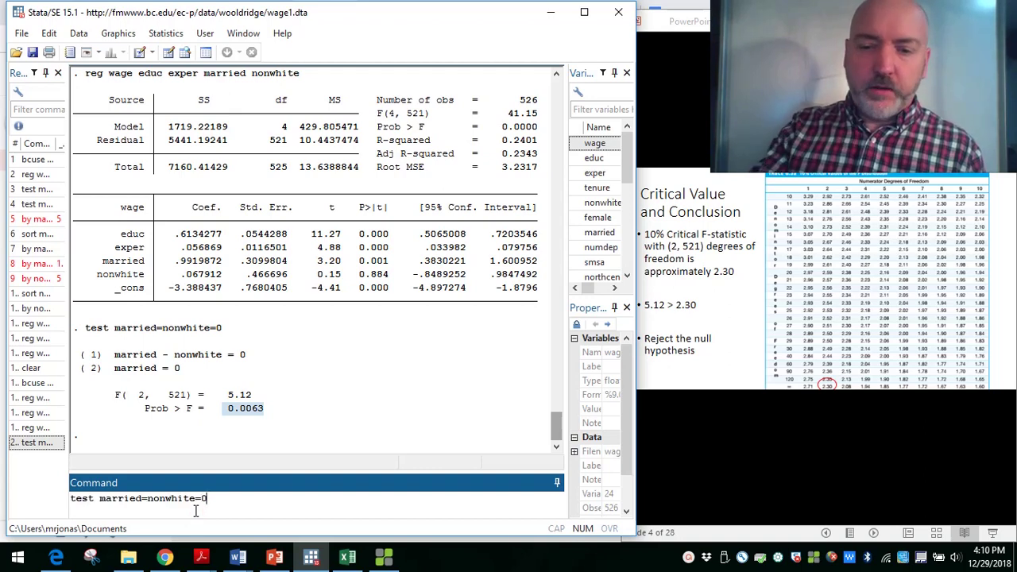
key(BackSpace)
key(BackSpace)
key(BackSpace)
key(BackSpace)
key(BackSpace)
key(BackSpace)
key(BackSpace)
key(BackSpace)
key(BackSpace)
key(BackSpace)
key(BackSpace)
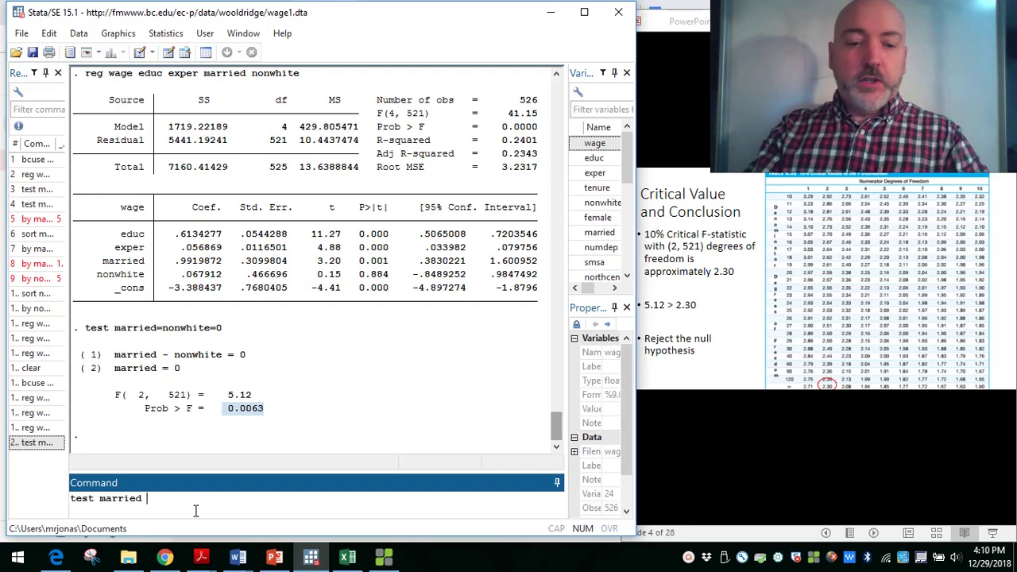
text(nonwhite)
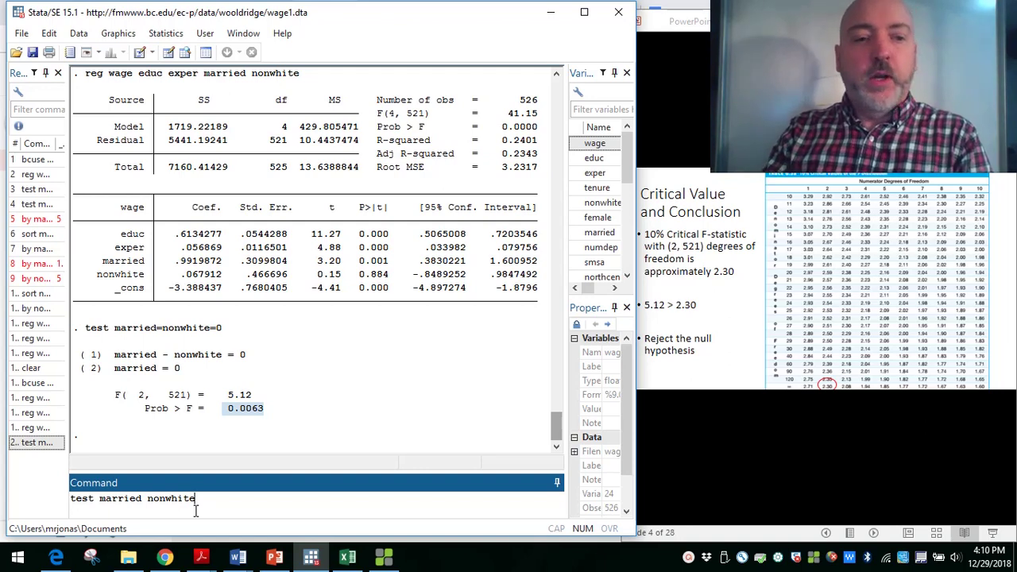
key(Return)
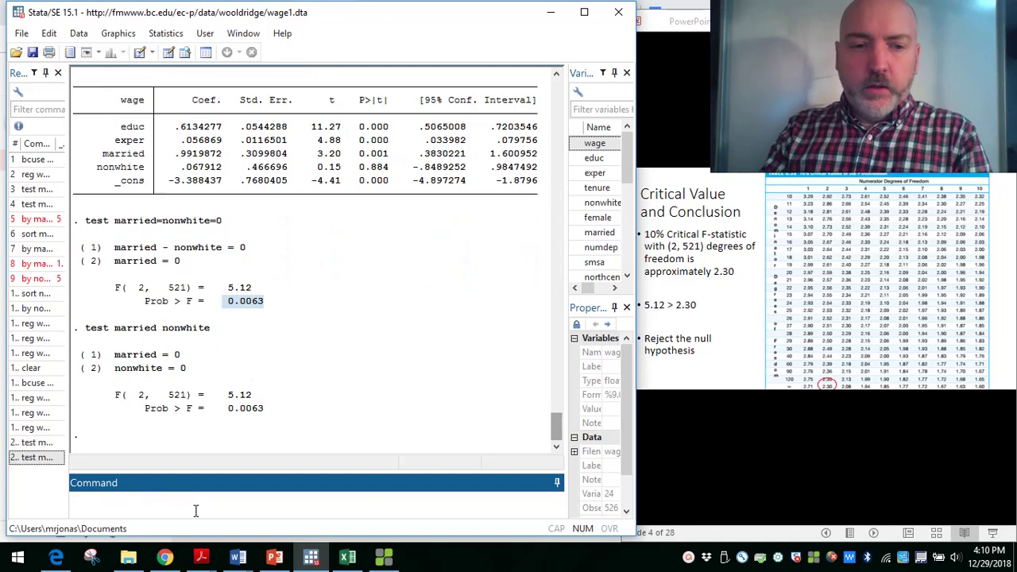